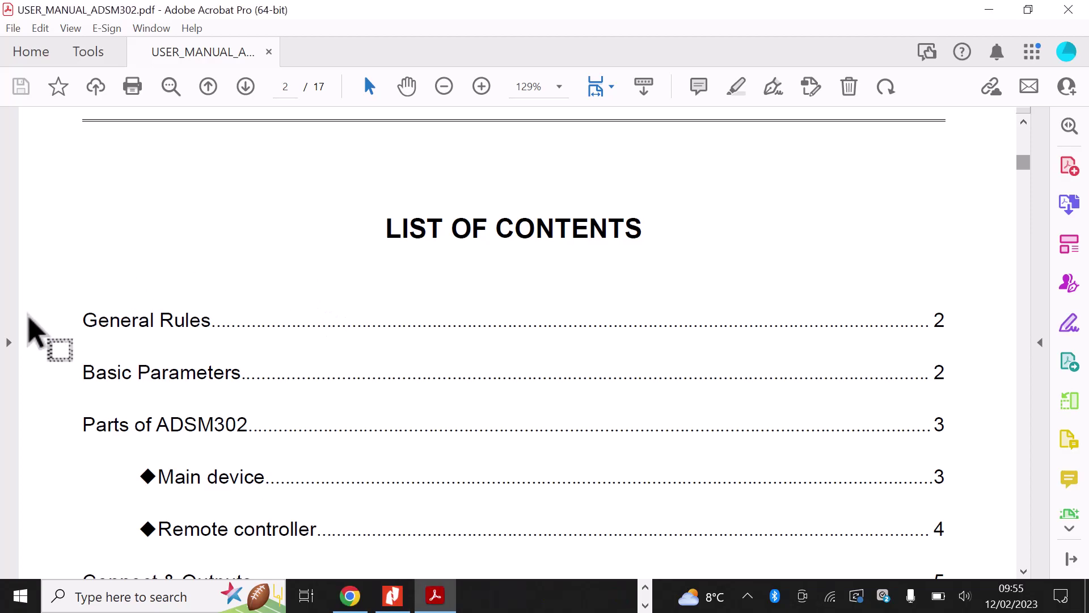
Show Acrobat's Bookmarks panel beside USER_MANUAL_ADSM302.pdf to confirm it has no bookmarks.
click(7, 343)
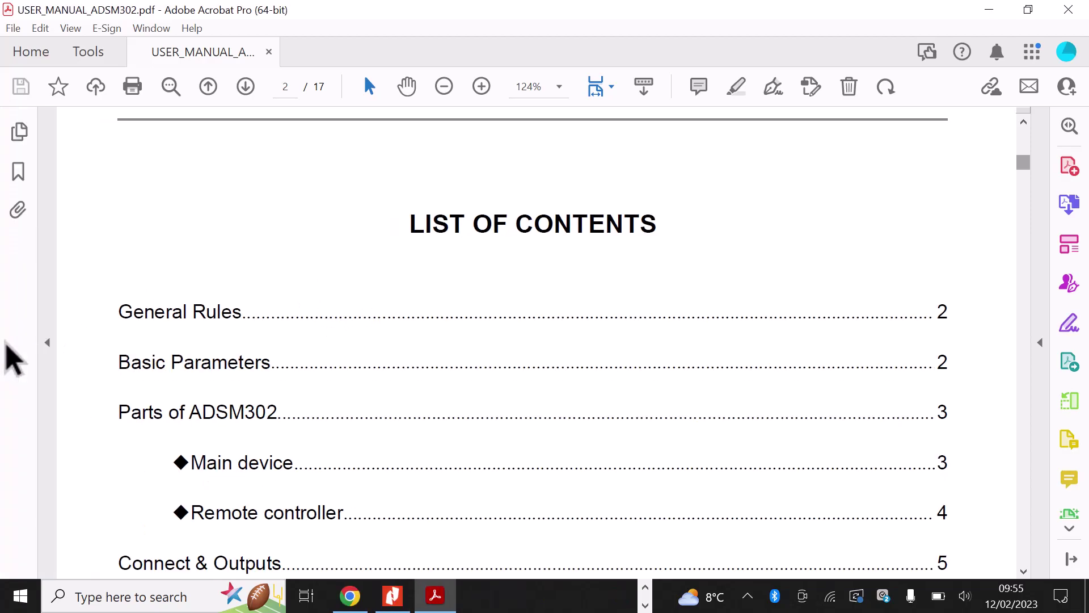
click(19, 171)
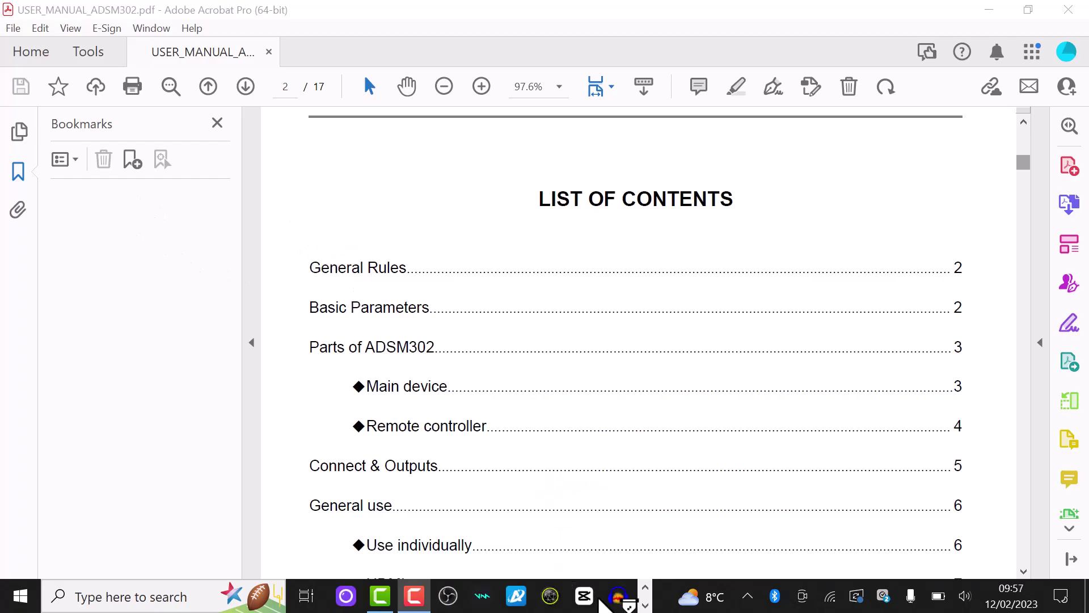
Switch to Nitro Pro, open USER_MANUAL_ADSM302.pdf from recent documents, and scroll to page 2's contents.
click(646, 606)
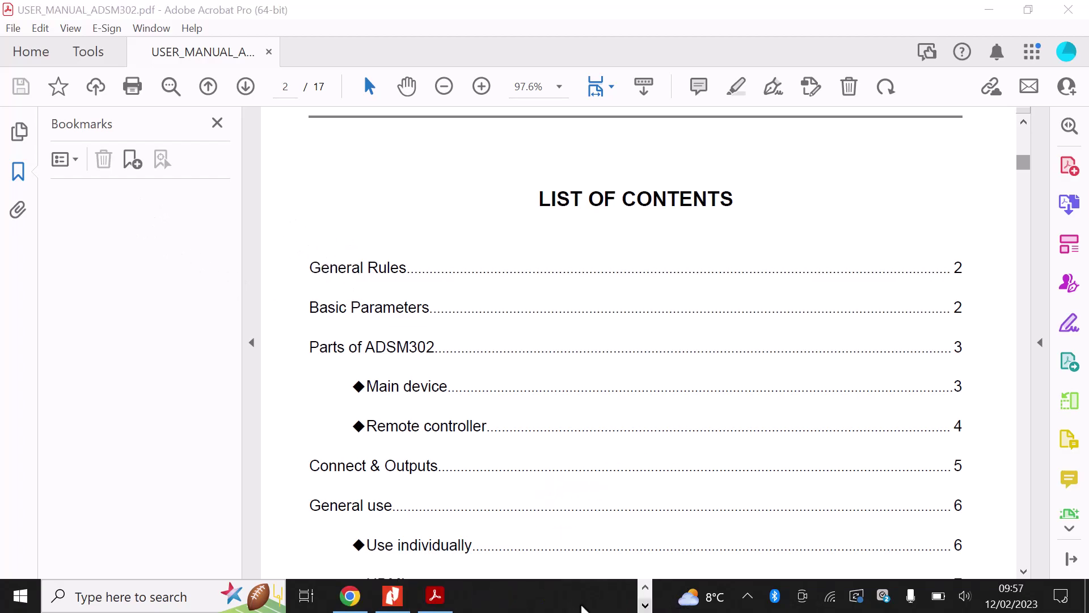
click(393, 595)
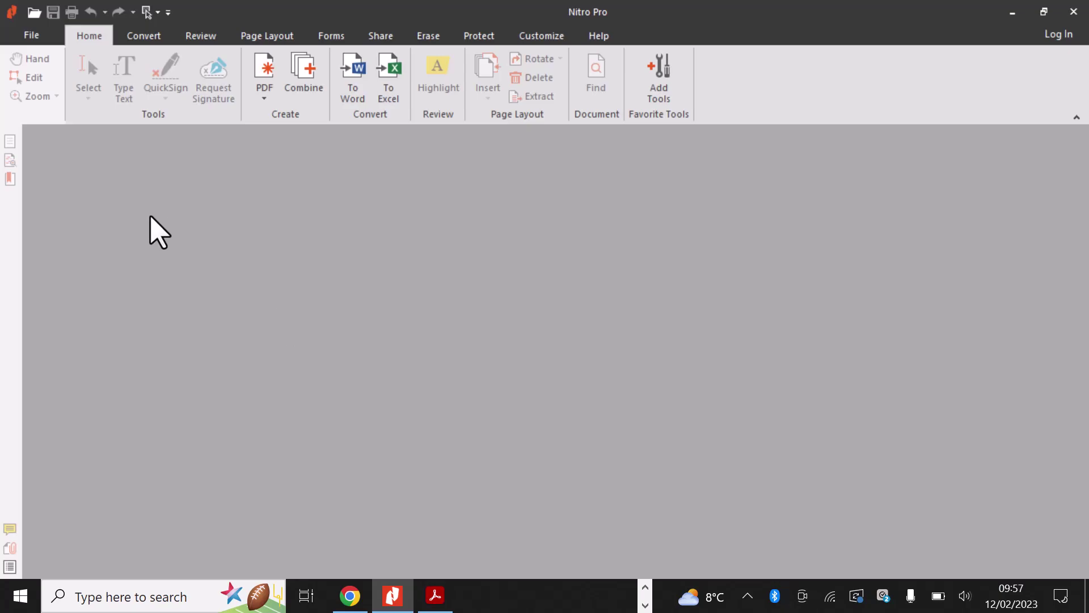
click(34, 12)
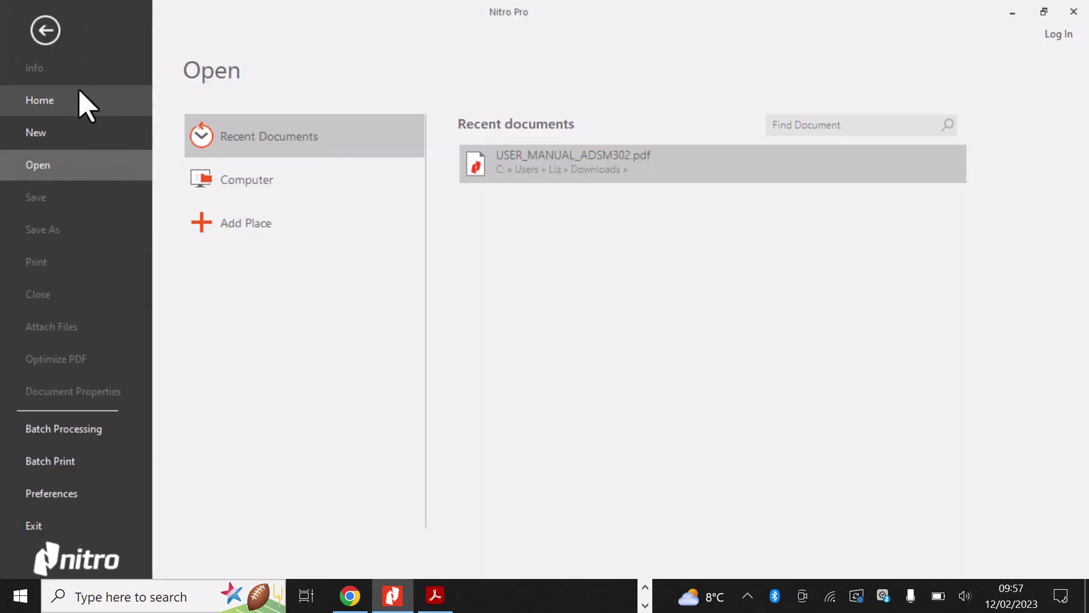
click(573, 161)
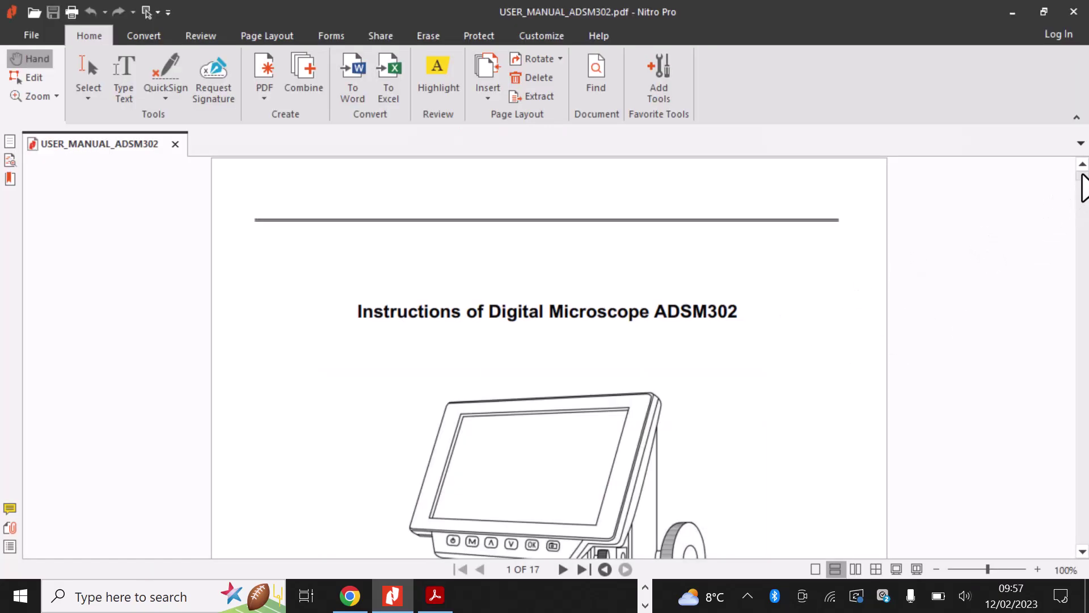
drag(1083, 176, 1081, 196)
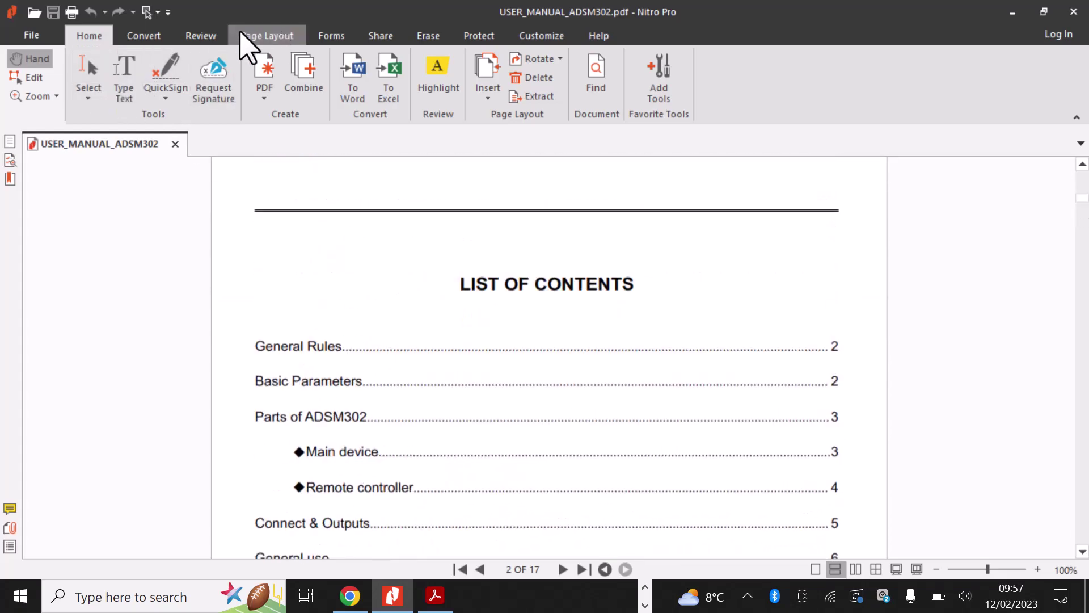
Bring up Nitro's Page Layout bookmark options, including Auto Build Bookmarks.
click(283, 38)
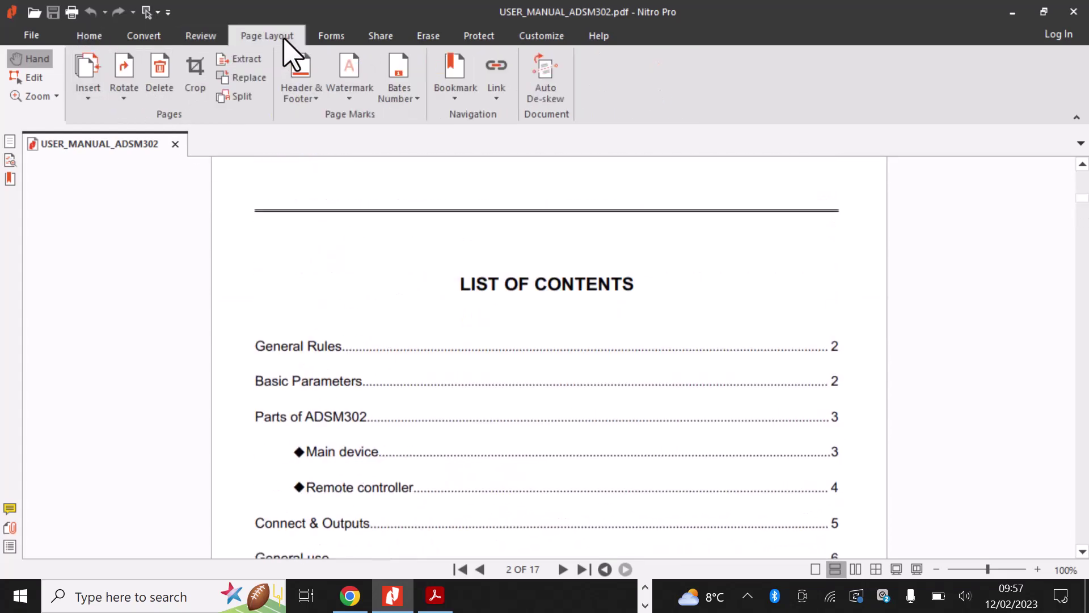
click(460, 103)
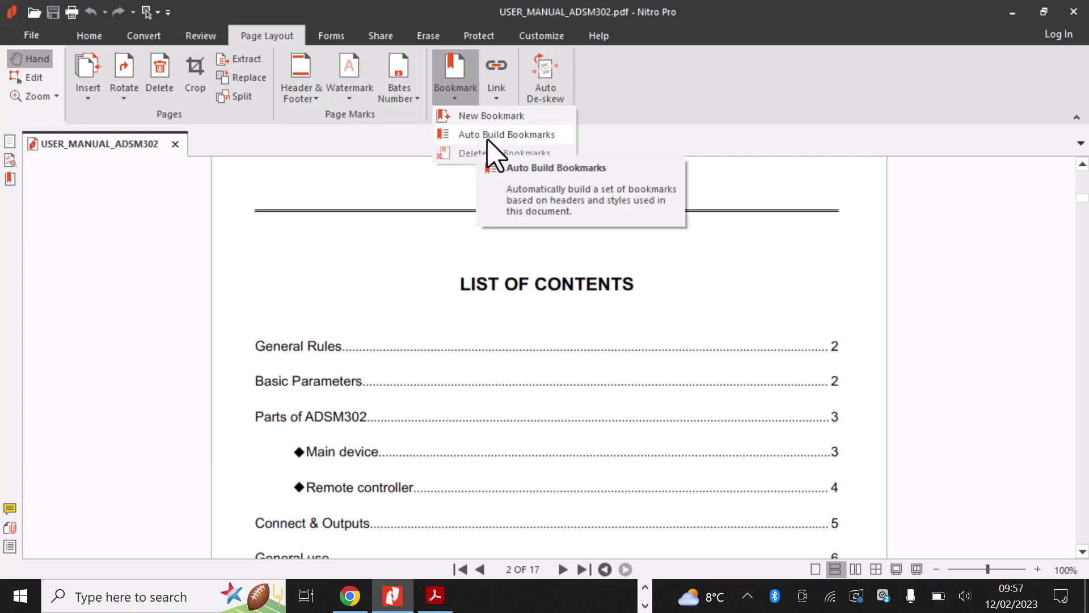
Set Level 1 bookmarks to bold Arial 14.05, sampled from the General Rules heading.
click(516, 137)
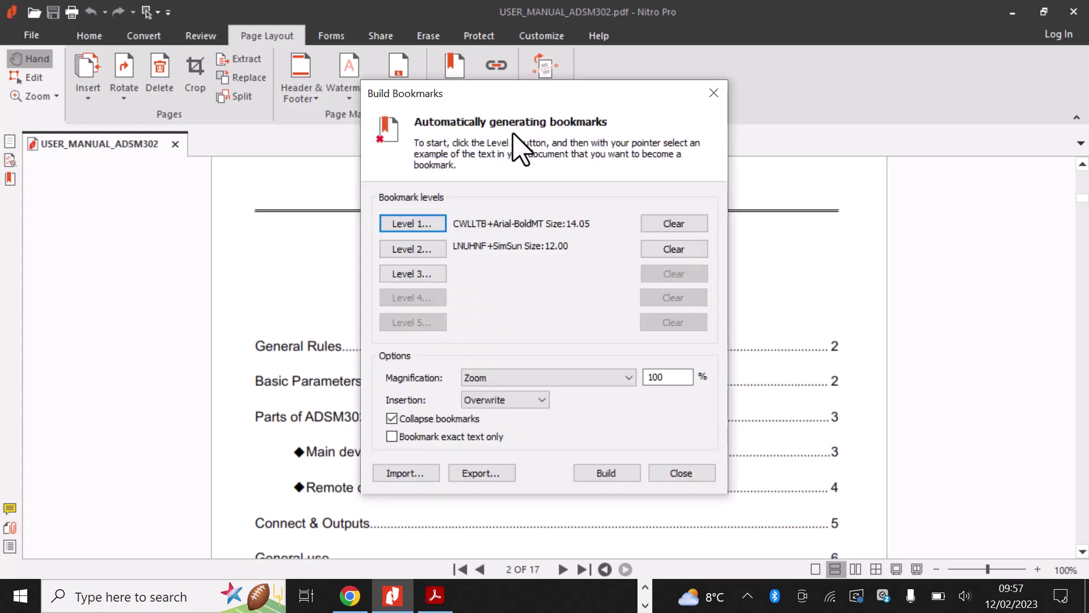
drag(448, 98, 800, 52)
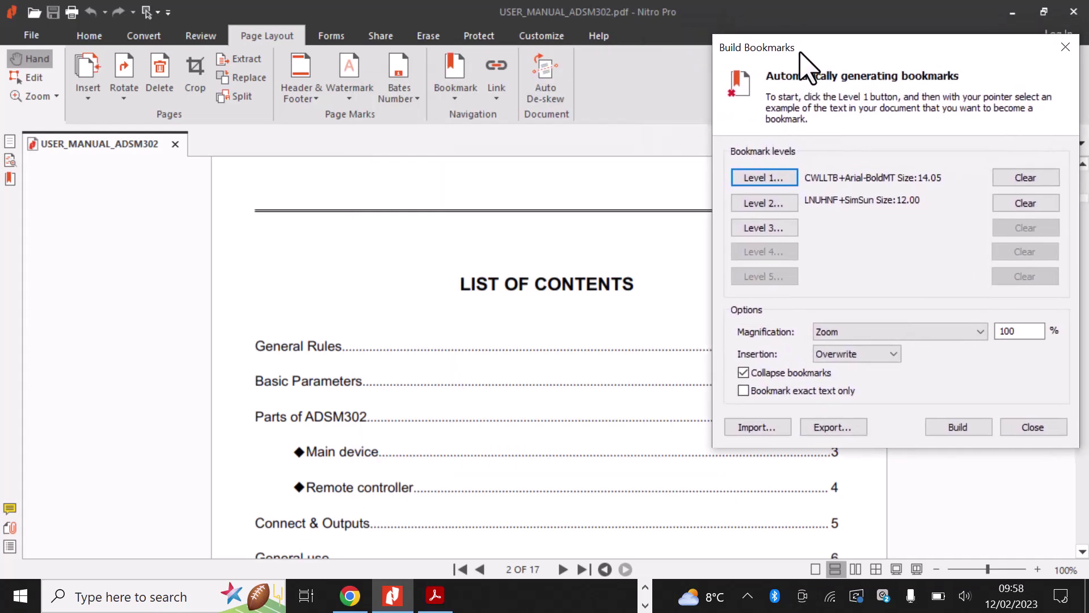
click(777, 180)
drag(532, 94, 873, 56)
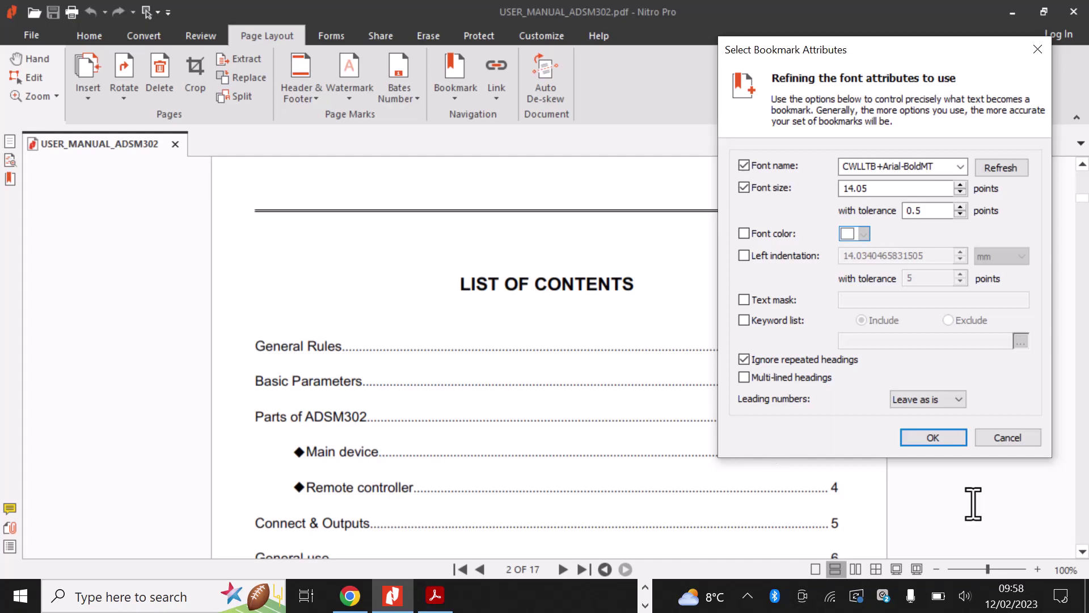
drag(1082, 551, 1083, 550)
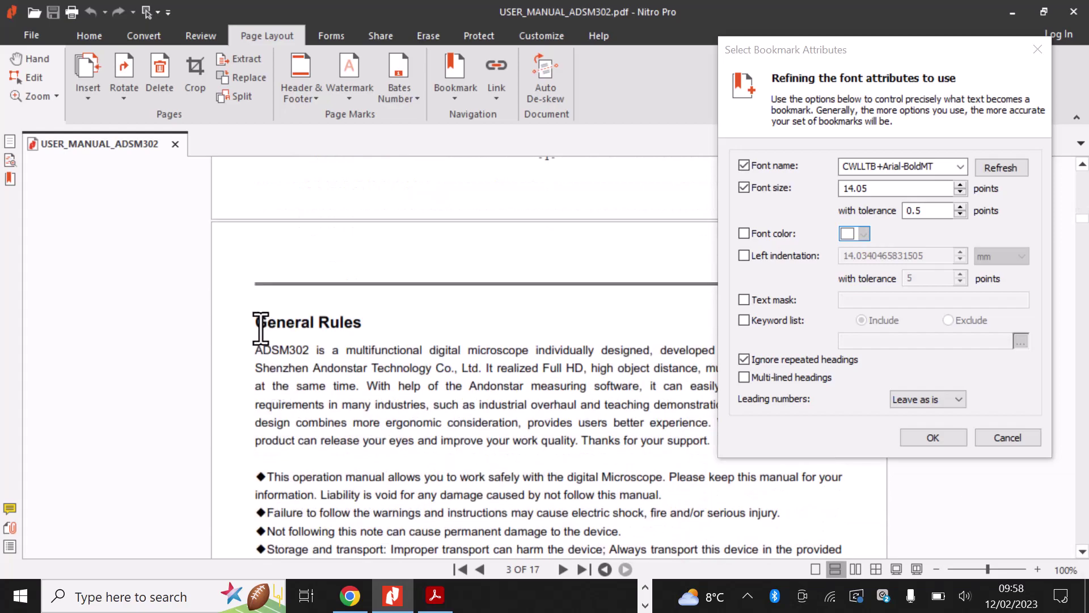
drag(260, 322, 365, 323)
click(926, 439)
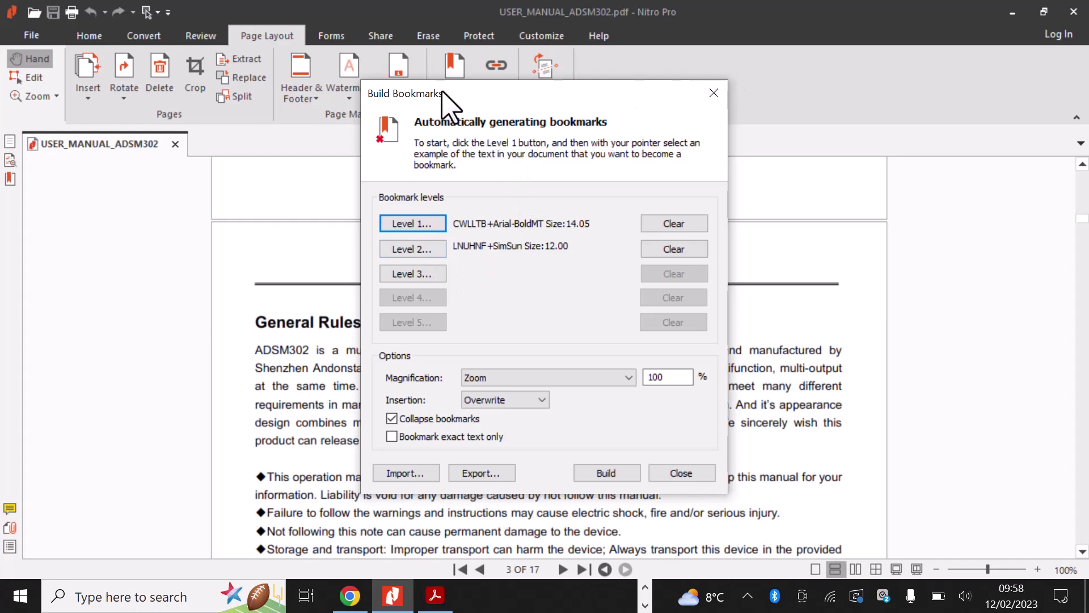
Build the bookmarks from the heading styles, close the builder, and return to the contents page.
drag(442, 91, 765, 57)
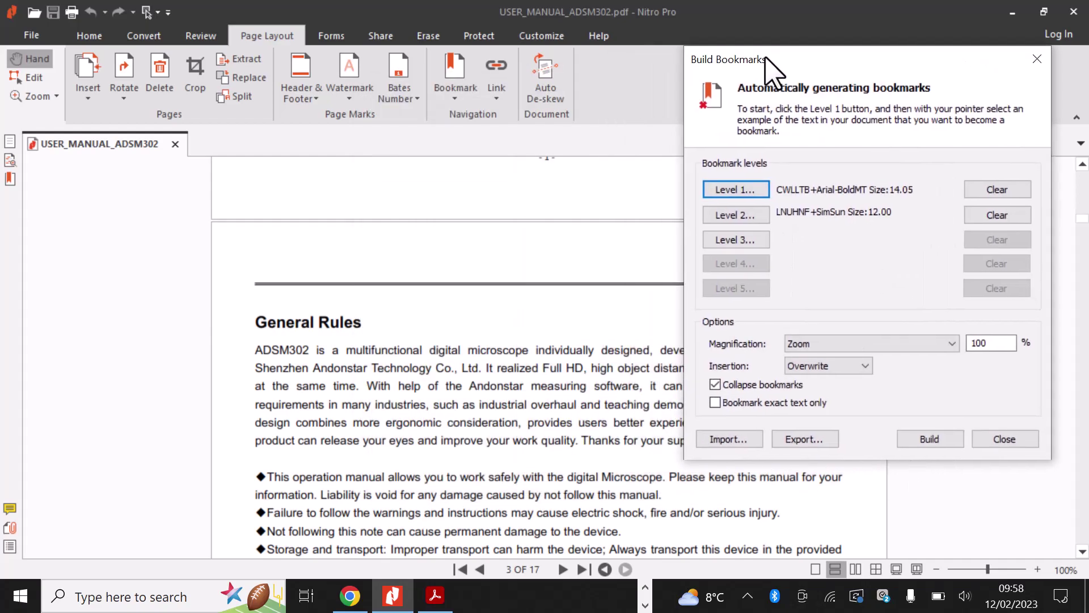
click(929, 440)
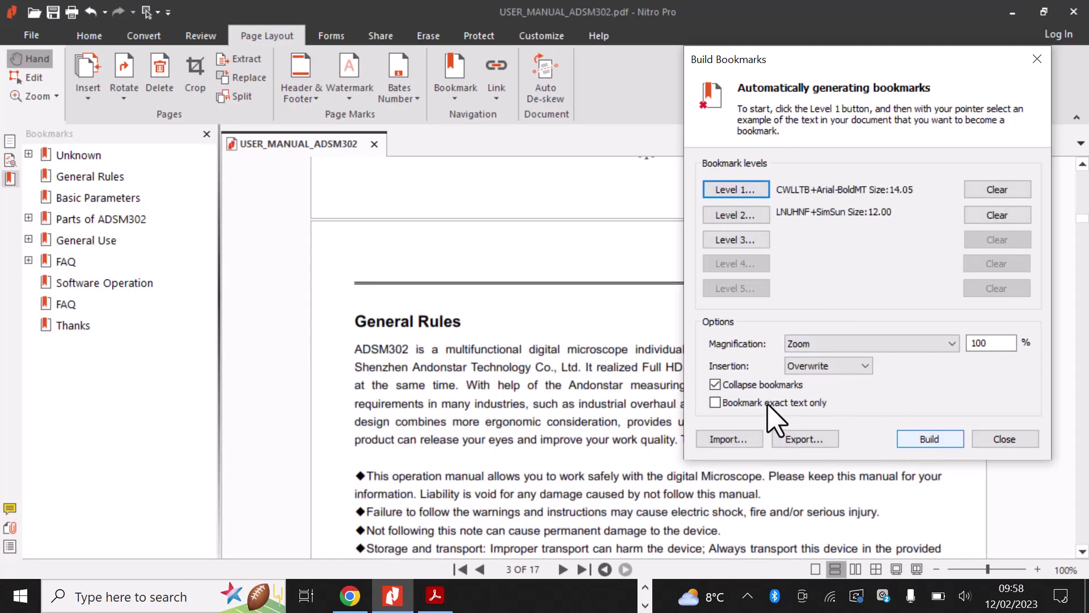
click(1015, 443)
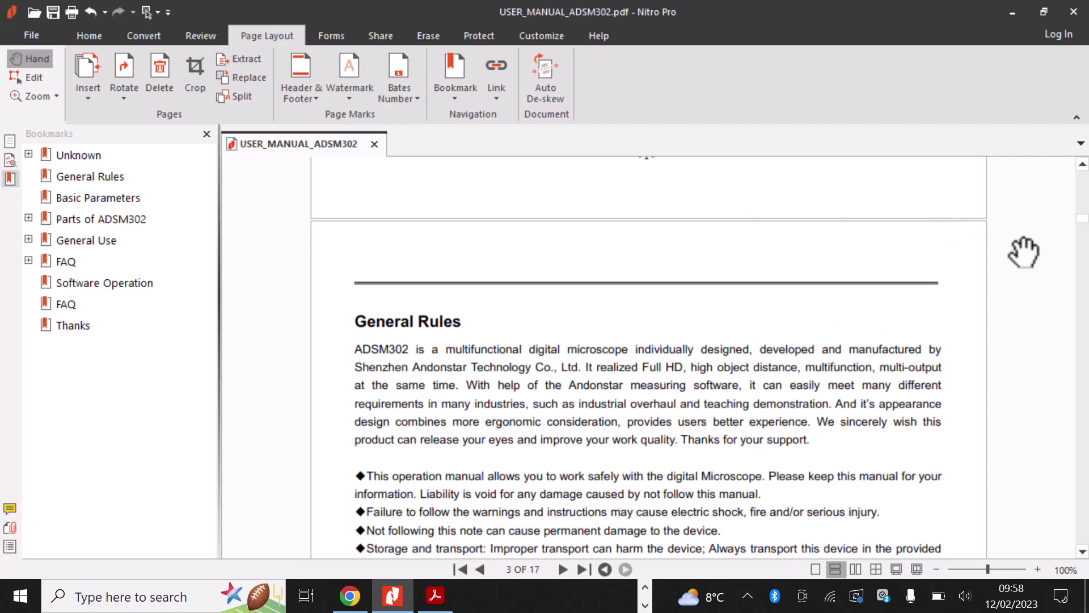
drag(1085, 223, 1079, 203)
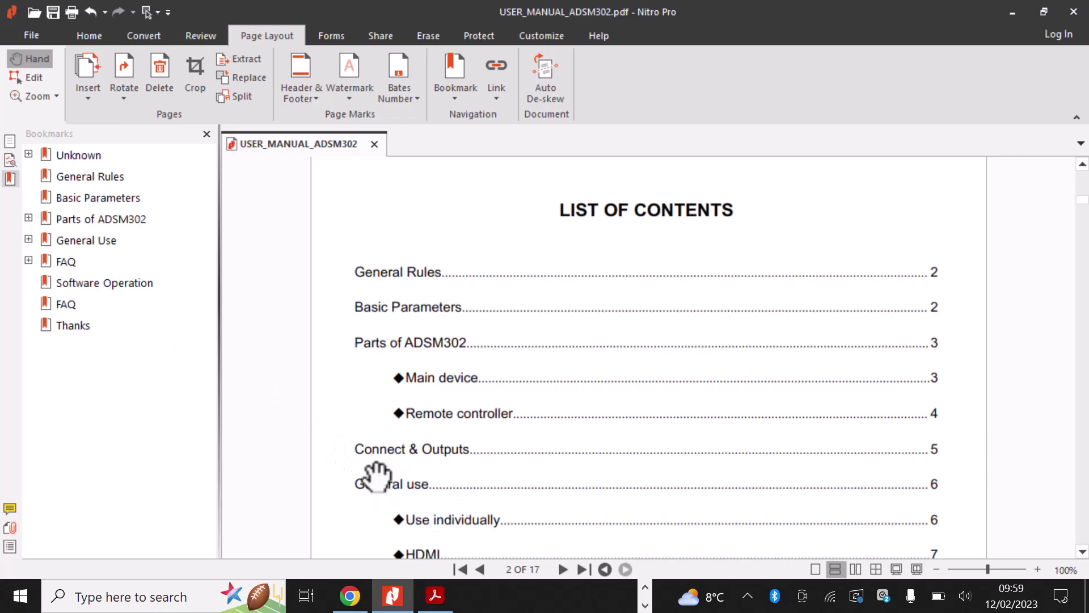
Delete the 'Unknown' bookmark from the bookmark list.
right_click(84, 161)
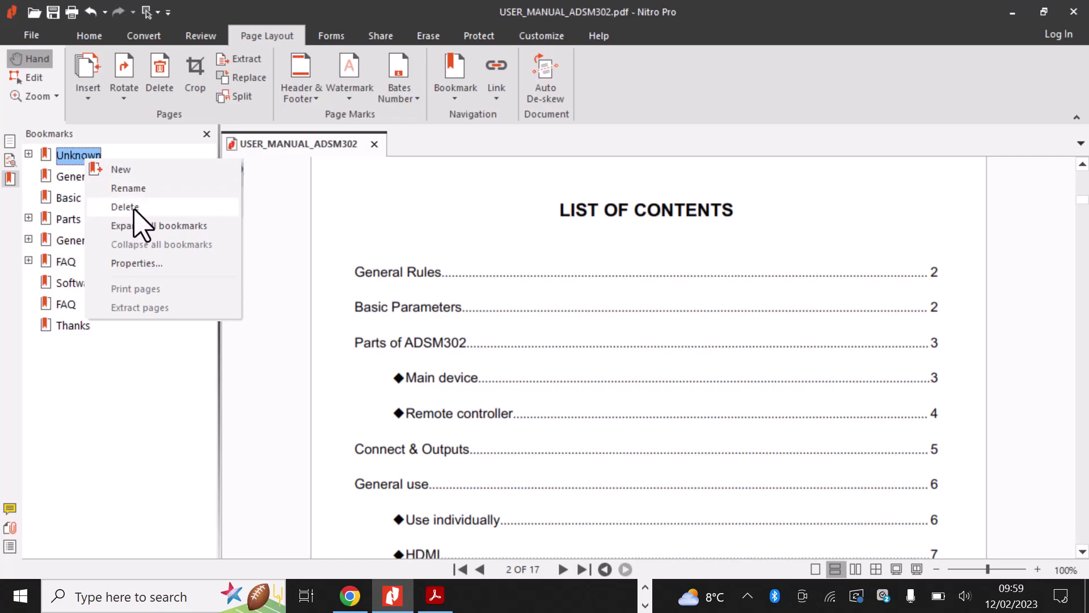
right_click(70, 161)
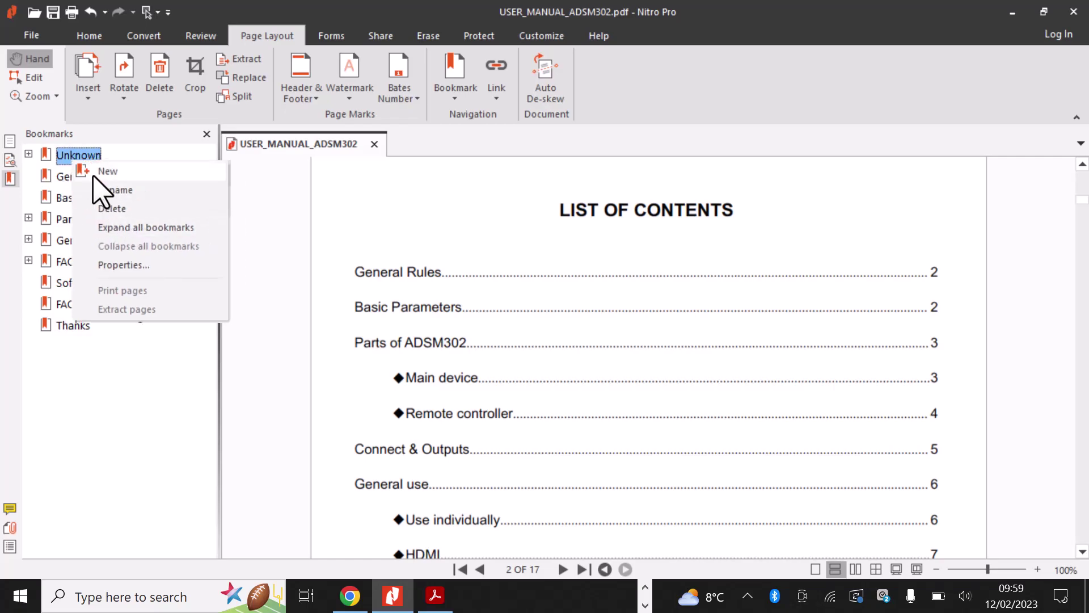
click(112, 209)
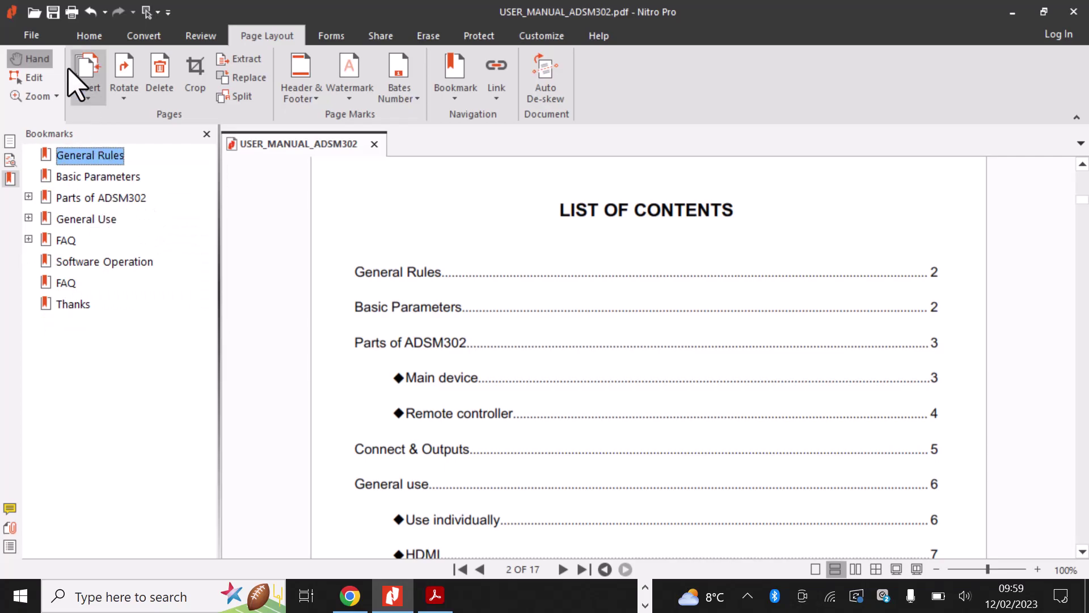
Save the manual as USER_MANUAL_ADSM302-B.pdf in Downloads, then close Nitro Pro.
click(32, 35)
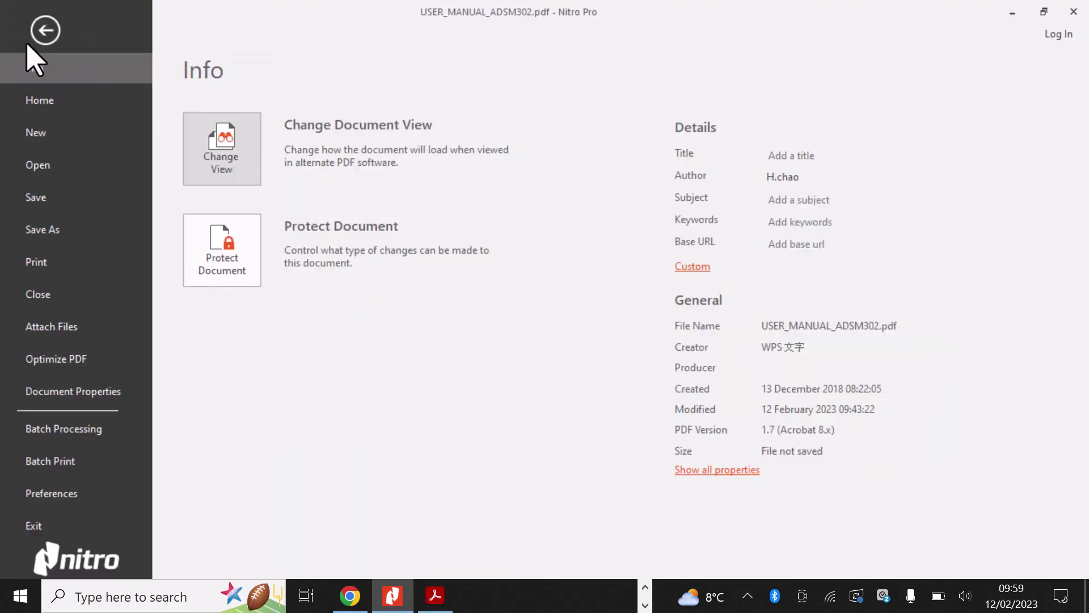
click(52, 238)
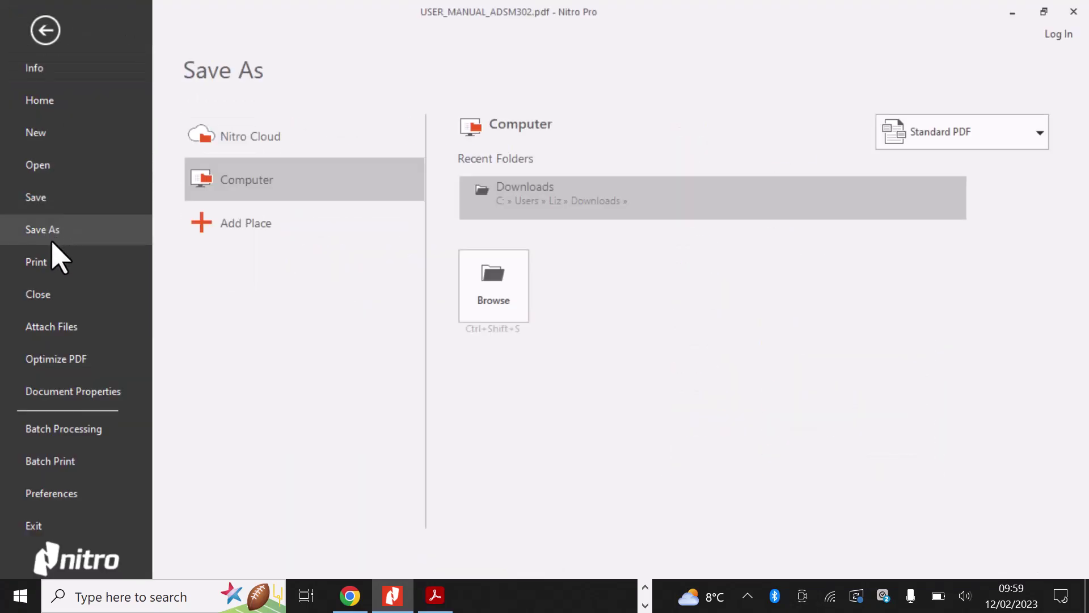
click(585, 209)
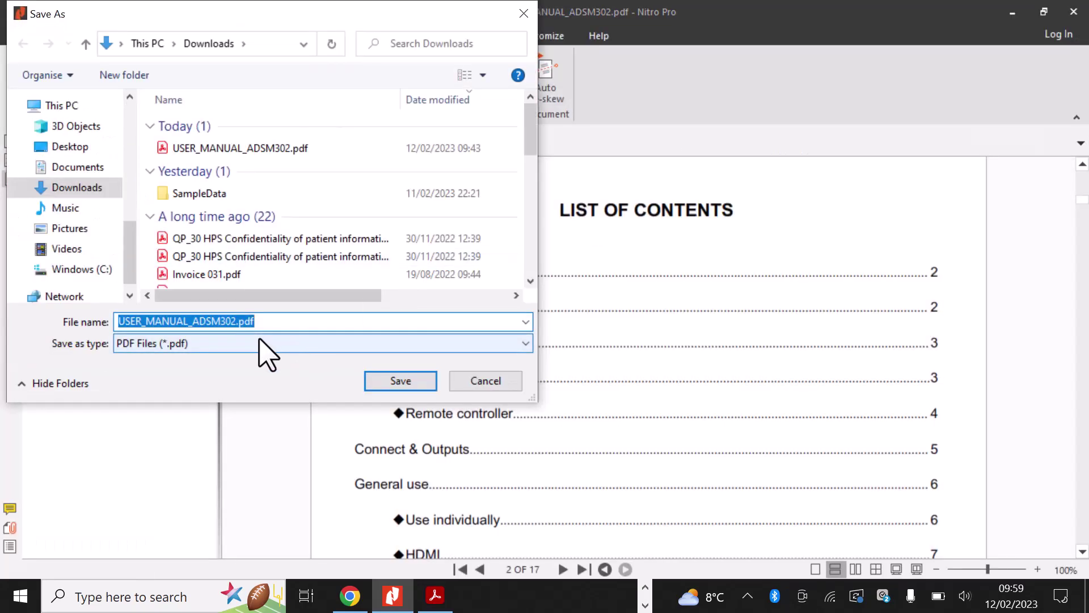
click(239, 321)
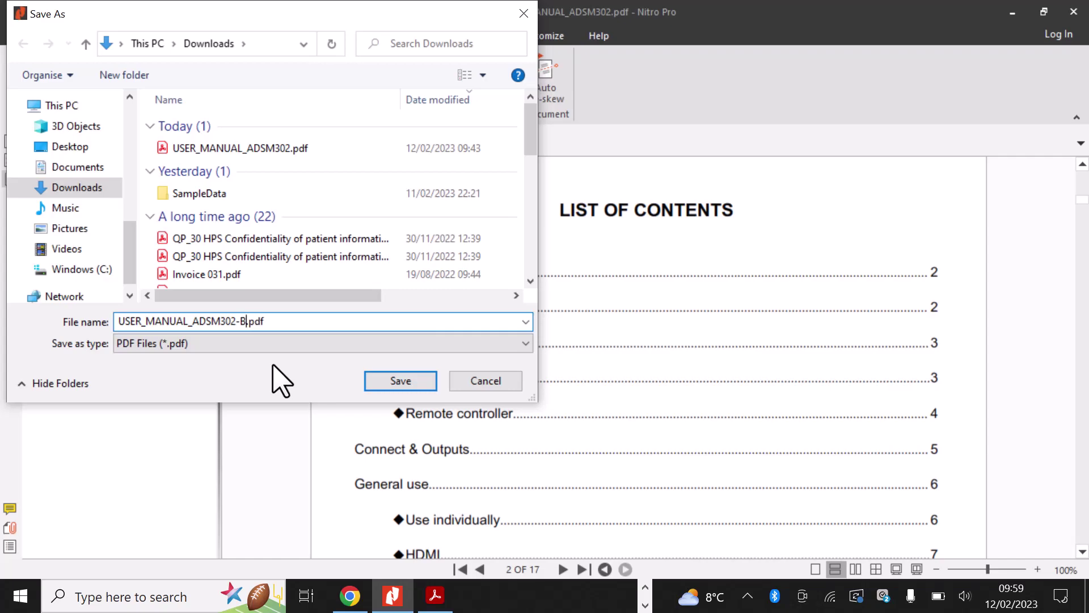
text(-B)
click(396, 381)
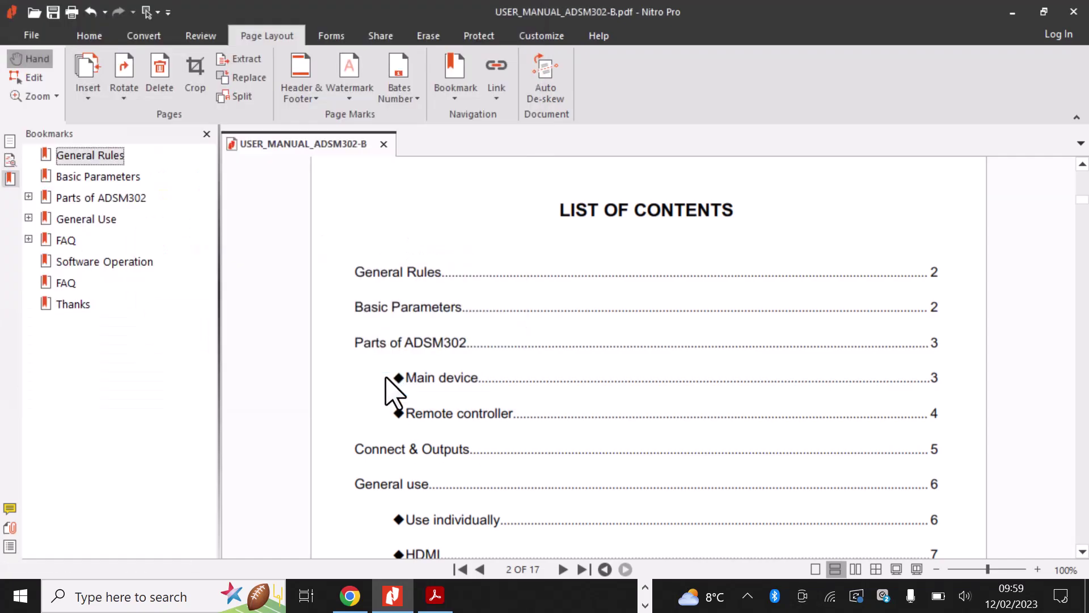
click(1072, 12)
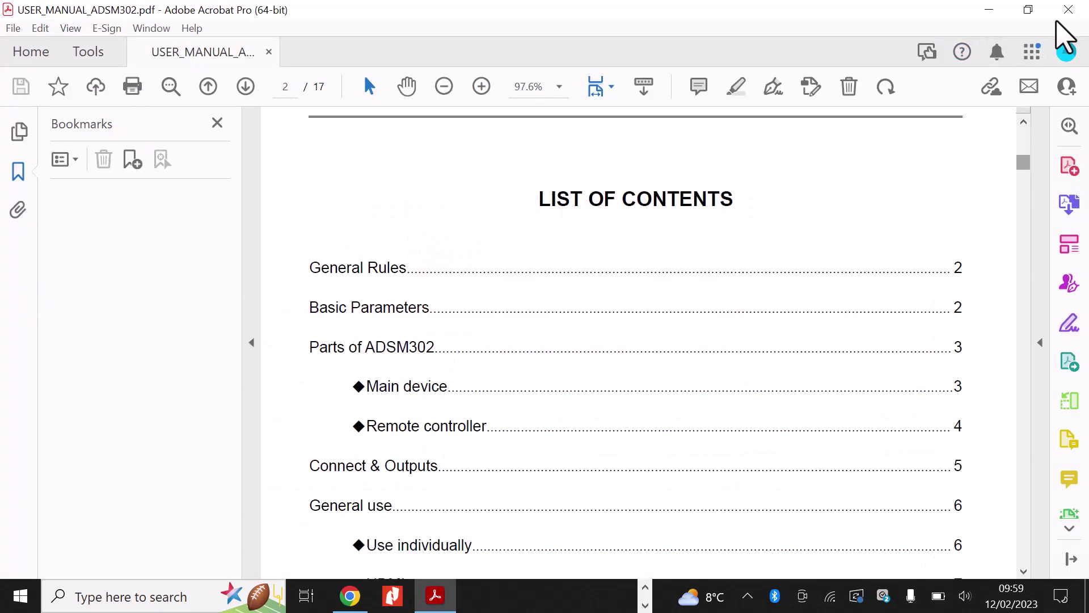
Close Acrobat and open USER_MANUAL_ADSM302-B.pdf from the Downloads folder.
click(1074, 14)
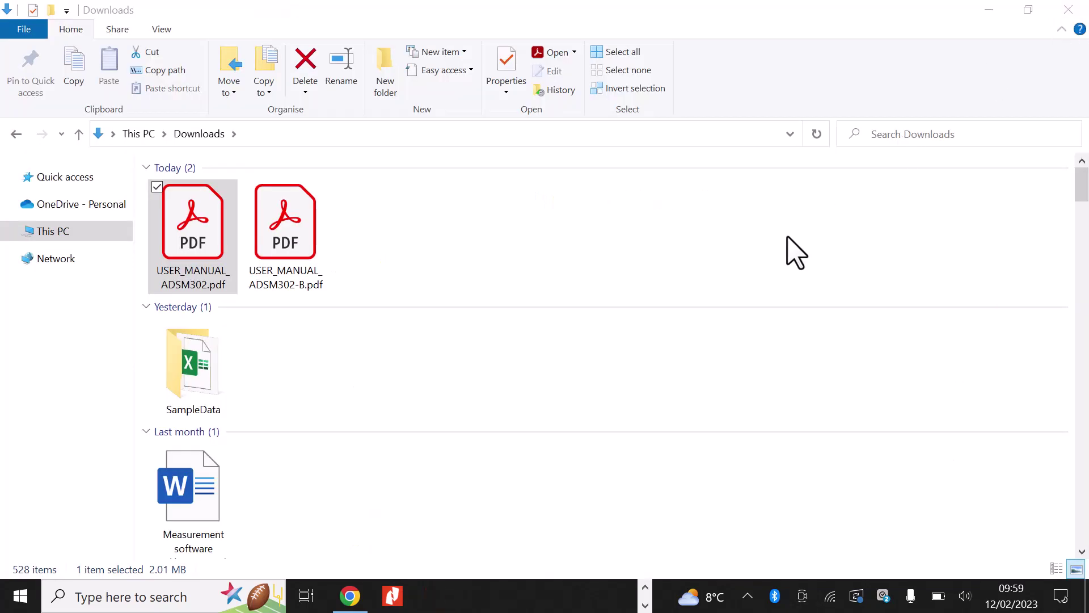
click(300, 270)
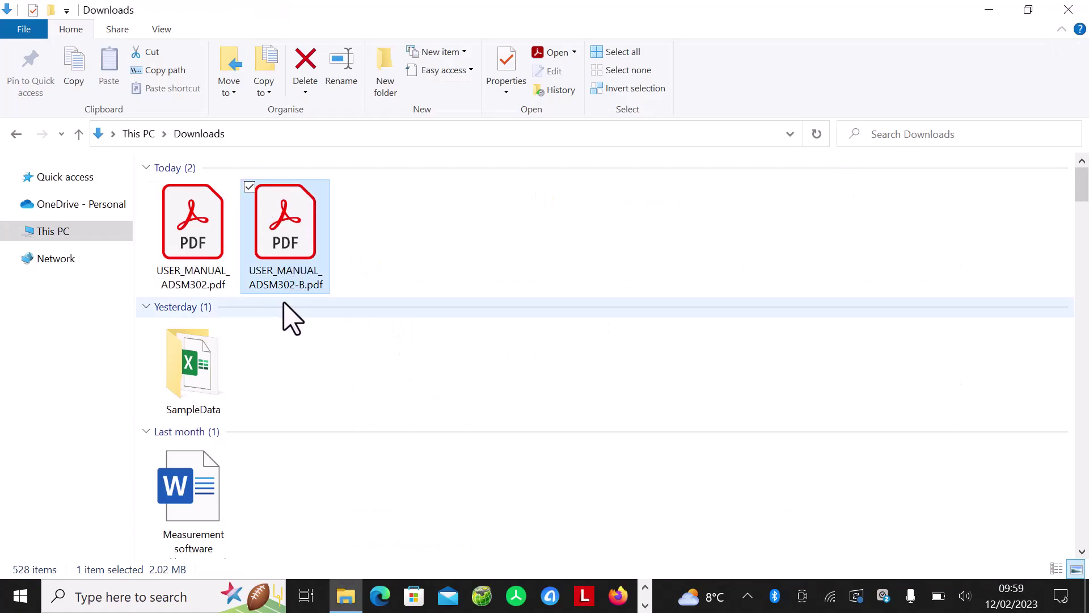
double_click(308, 282)
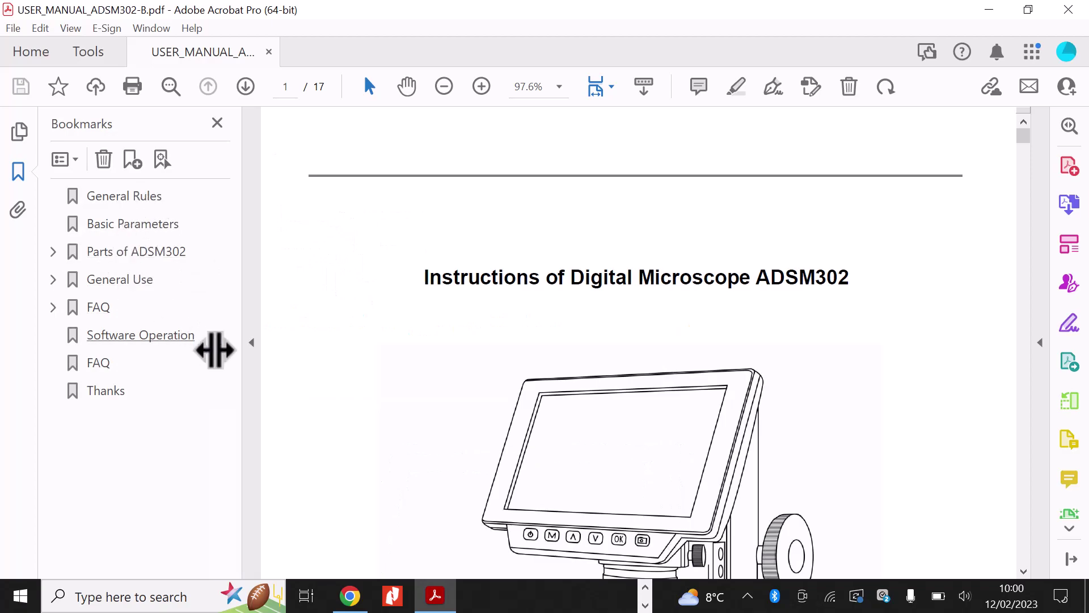
Test each bookmark from General Rules to Software Operation, including Main Device and Remote Controller.
click(126, 203)
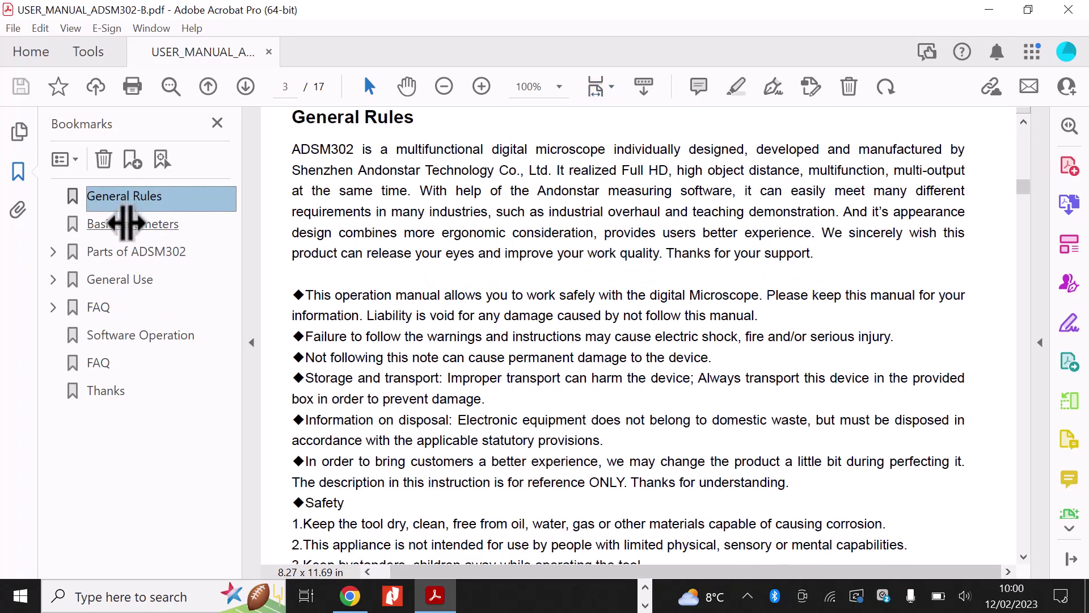
click(124, 223)
click(128, 251)
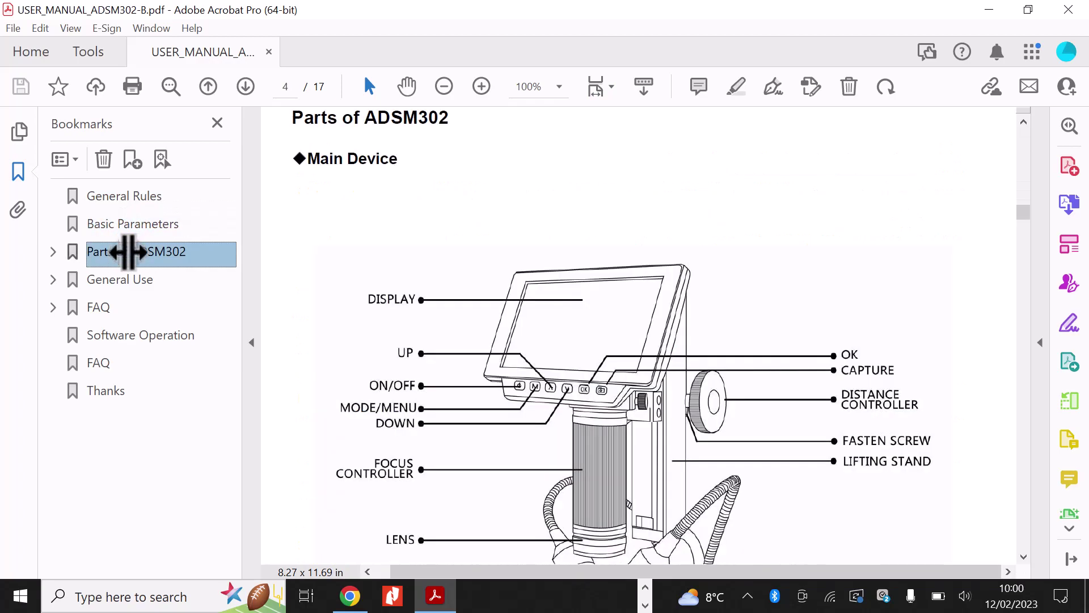
click(51, 254)
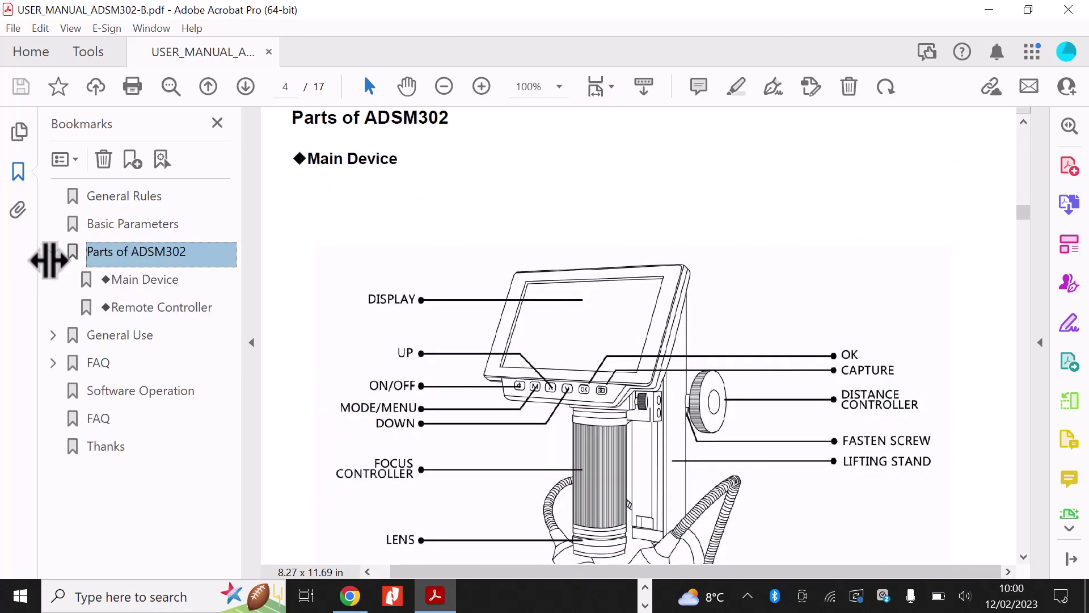
click(116, 280)
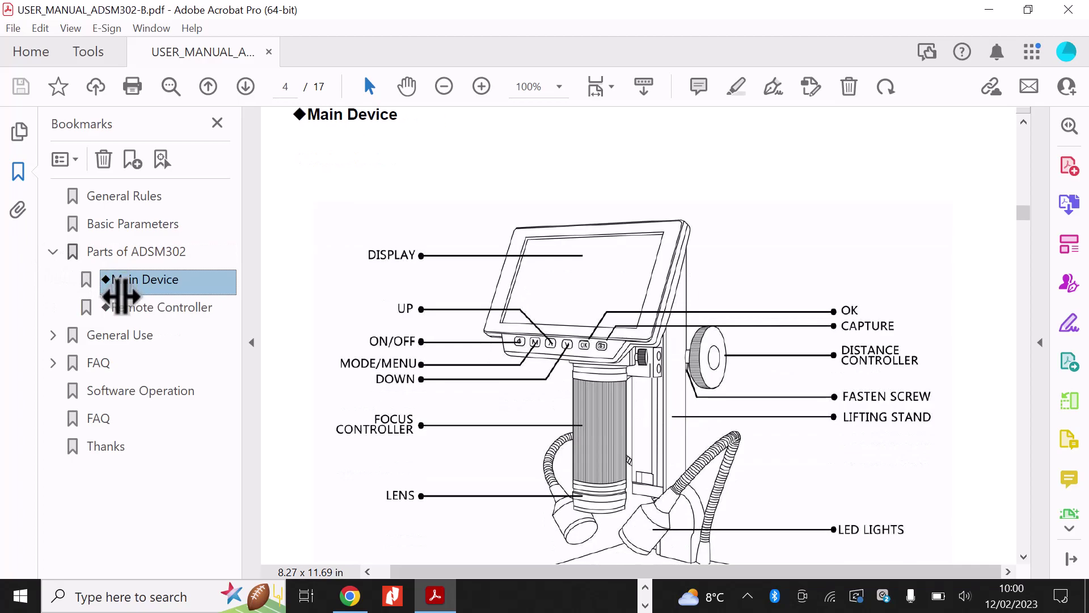
click(93, 311)
click(113, 338)
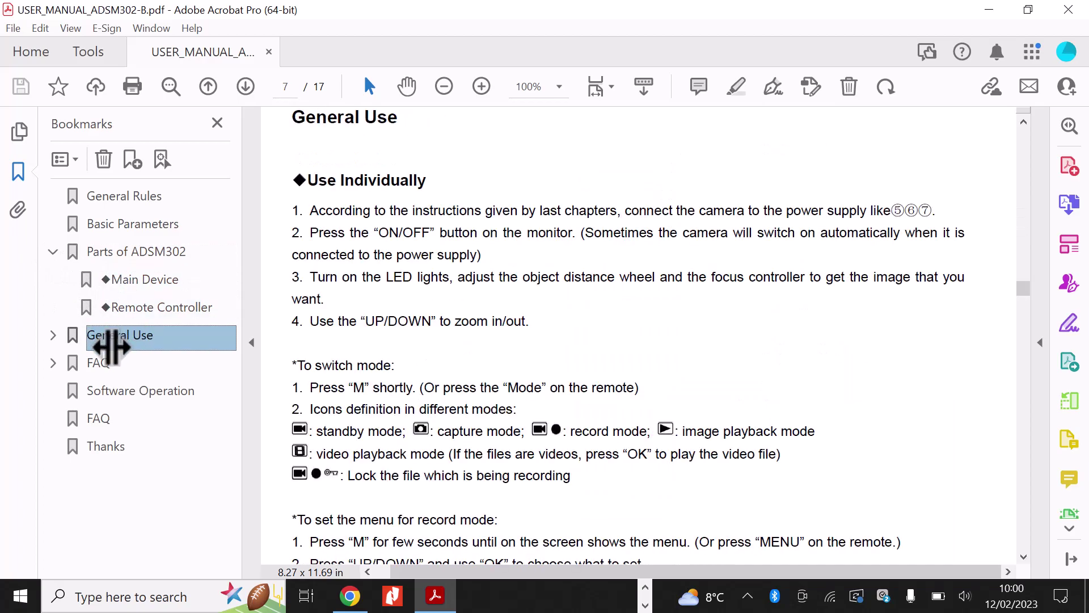
click(110, 363)
click(130, 391)
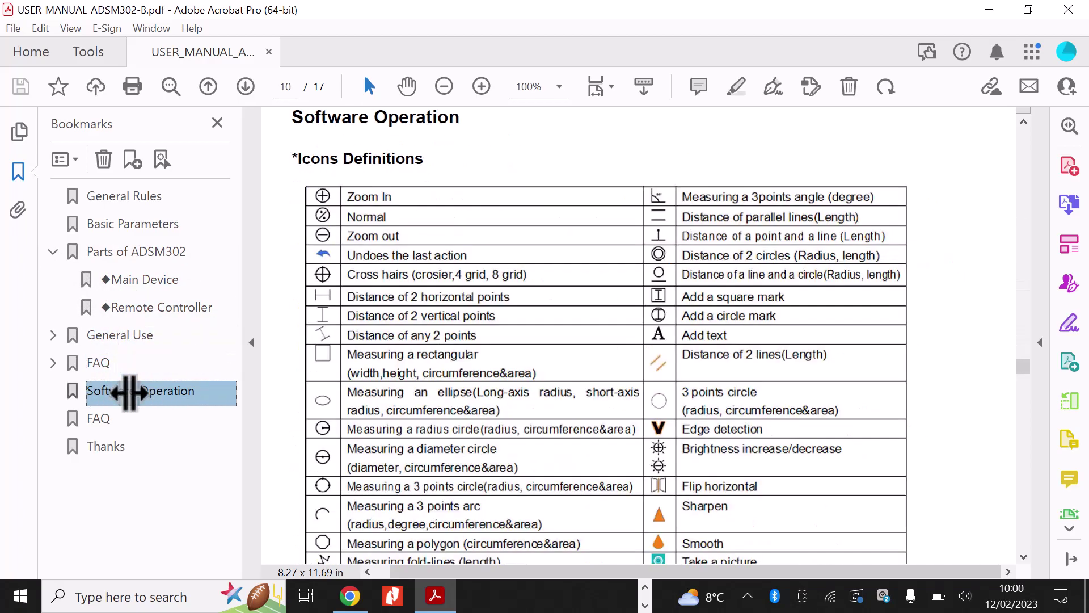